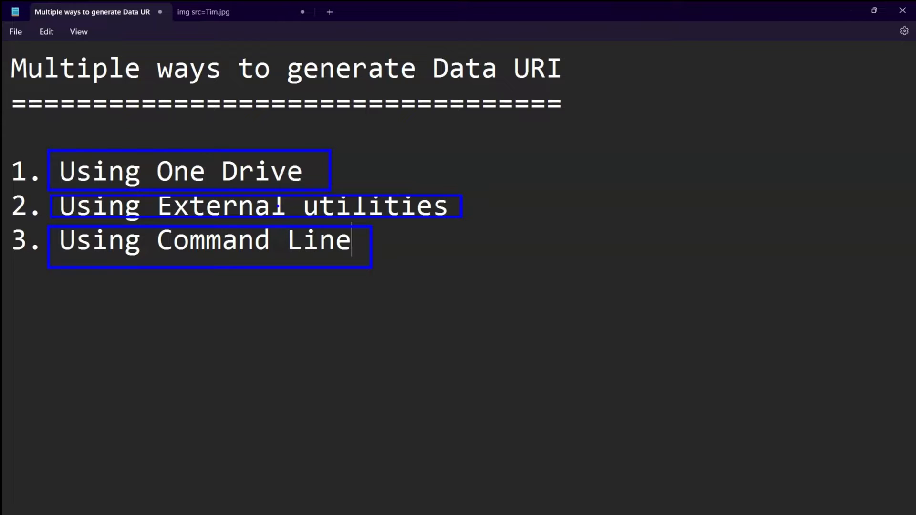
Switch Notepad to the 'img src=Tim.jpg' examples document.
click(221, 13)
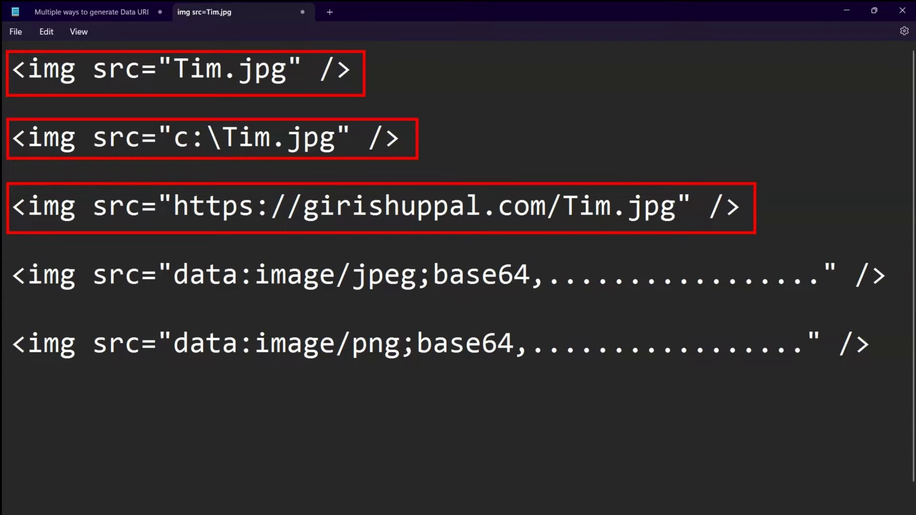
Mark up the file-path, jpeg and png data URI img examples with the pen, then clear the ink.
mouse_move(445, 66)
mouse_down()
mouse_move(460, 73)
mouse_move(463, 180)
mouse_up()
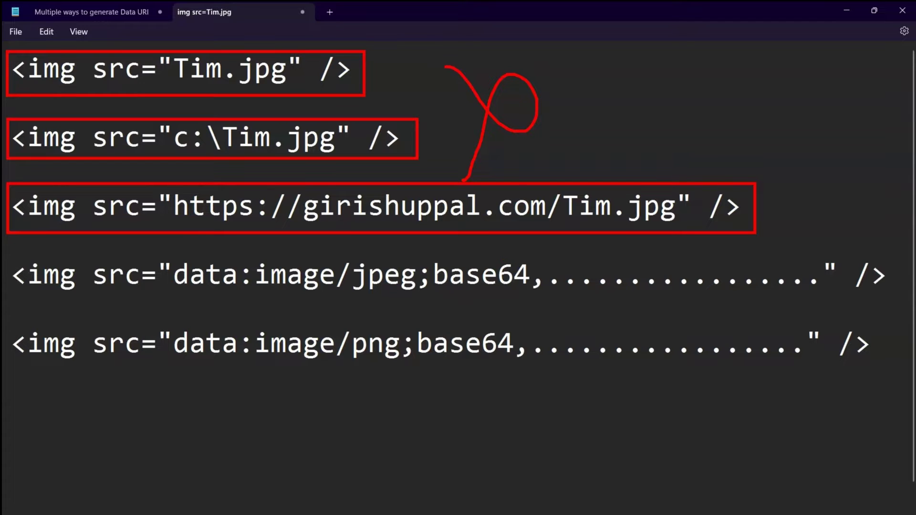
mouse_move(285, 472)
mouse_down()
mouse_move(265, 343)
mouse_move(241, 326)
mouse_move(266, 310)
mouse_up()
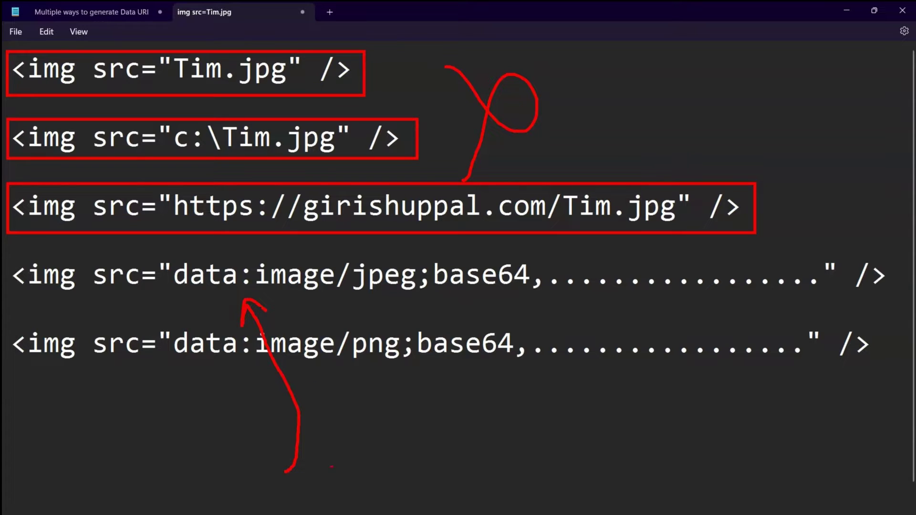
mouse_move(322, 477)
mouse_down()
mouse_move(358, 377)
mouse_move(367, 408)
mouse_up()
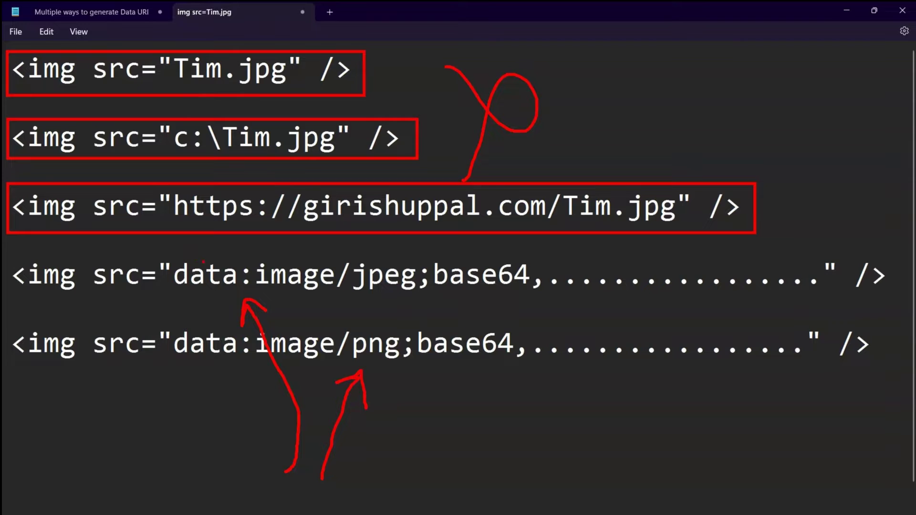
mouse_move(194, 258)
mouse_down()
mouse_move(184, 264)
mouse_move(313, 282)
mouse_move(633, 300)
mouse_move(802, 251)
mouse_move(200, 267)
mouse_up()
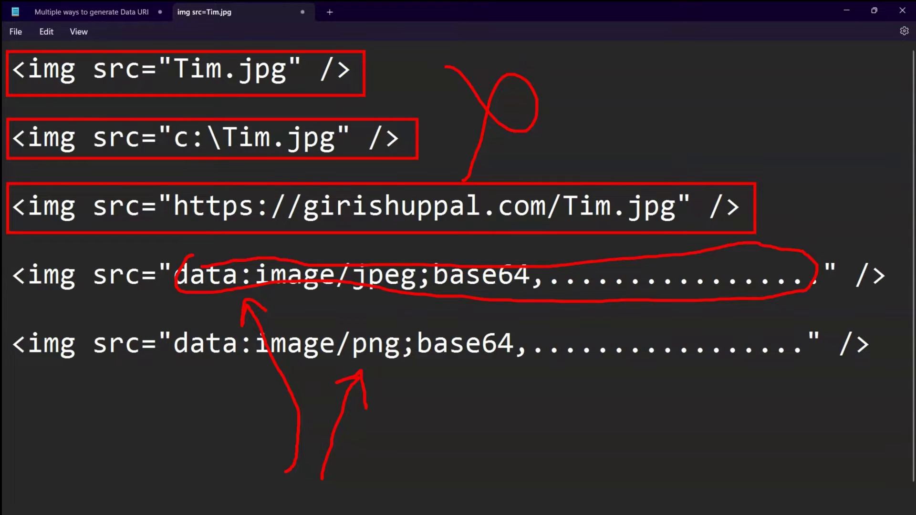
key(Escape)
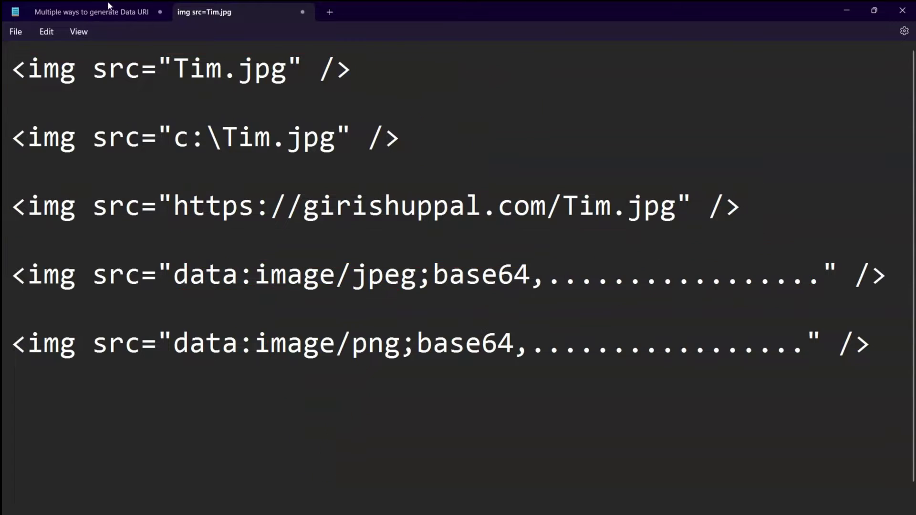
key(ctrl+Tab)
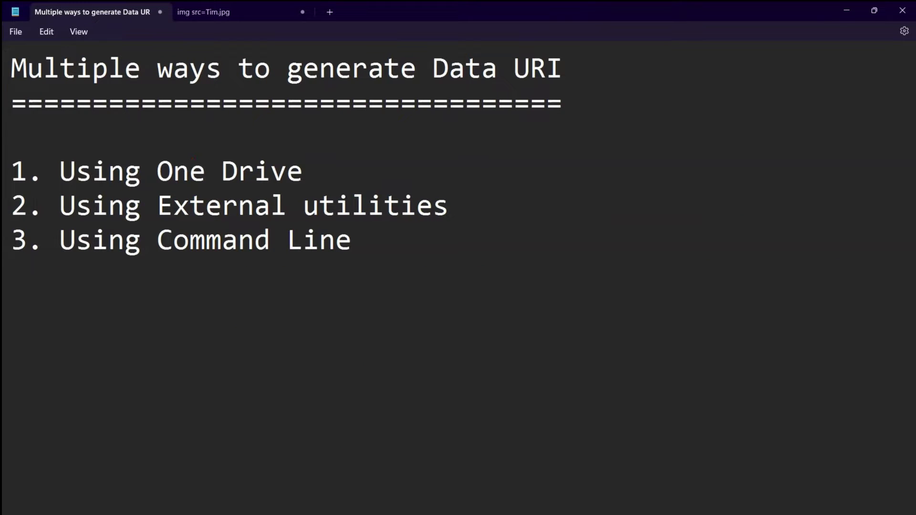
Tick off the One Drive, External utilities and Command Line methods, then clear the ink.
drag(313, 163, 353, 153)
drag(463, 206, 527, 188)
mouse_move(367, 254)
mouse_down()
mouse_move(378, 269)
mouse_move(421, 249)
mouse_up()
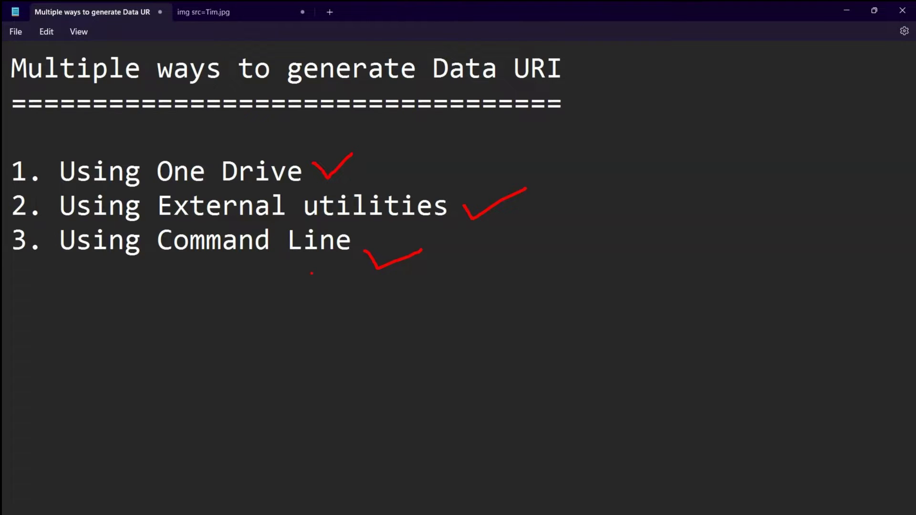
key(Escape)
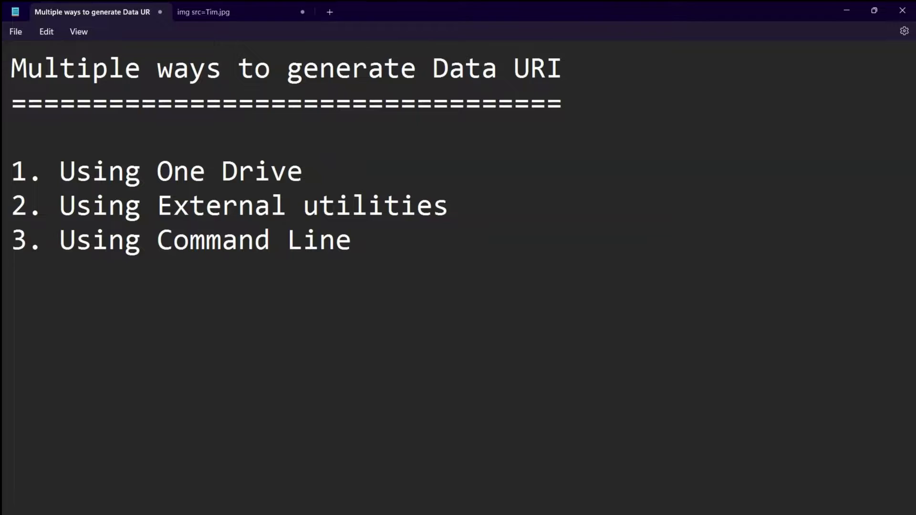
key(alt+Tab)
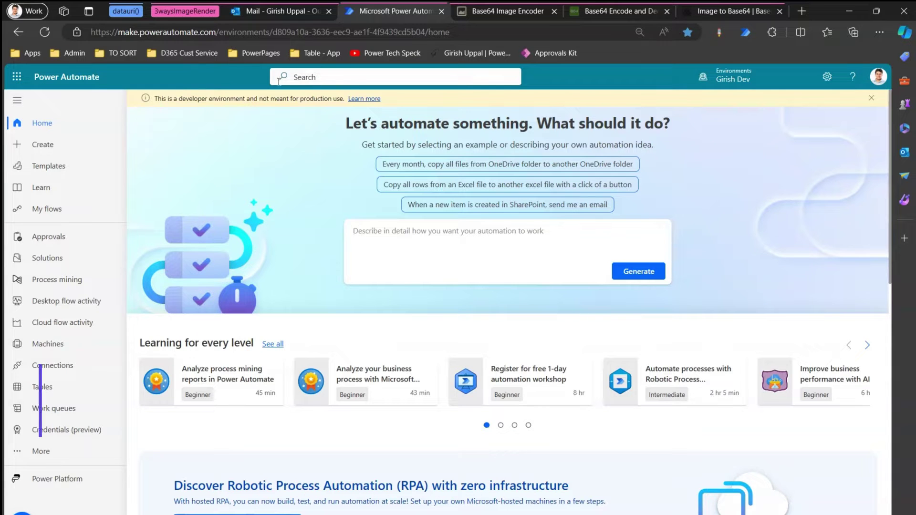
Create instant cloud flow '3 Ways' with a Manually trigger a flow trigger in the classic designer.
click(56, 215)
click(195, 102)
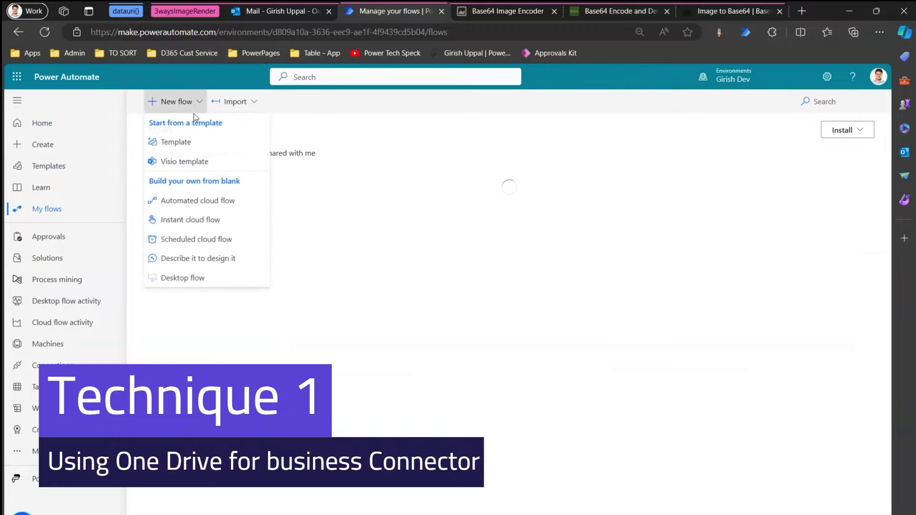
click(205, 220)
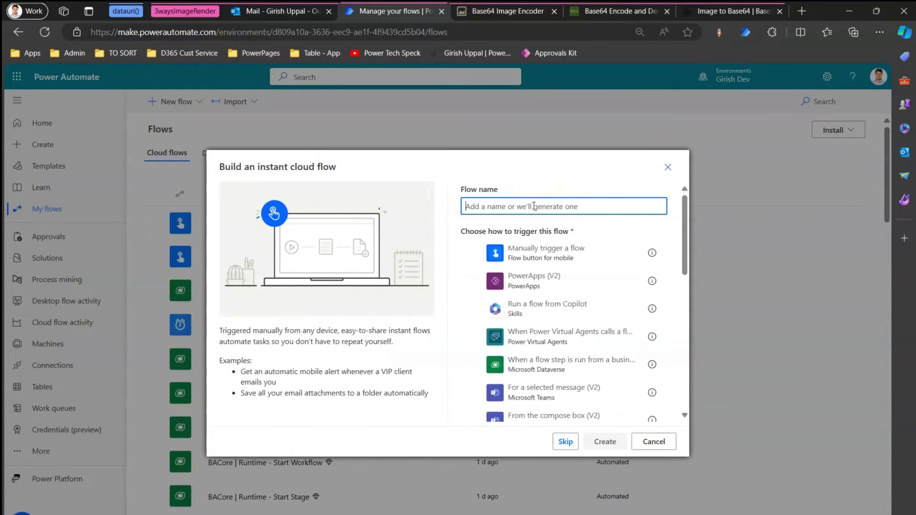
text(3 Ways)
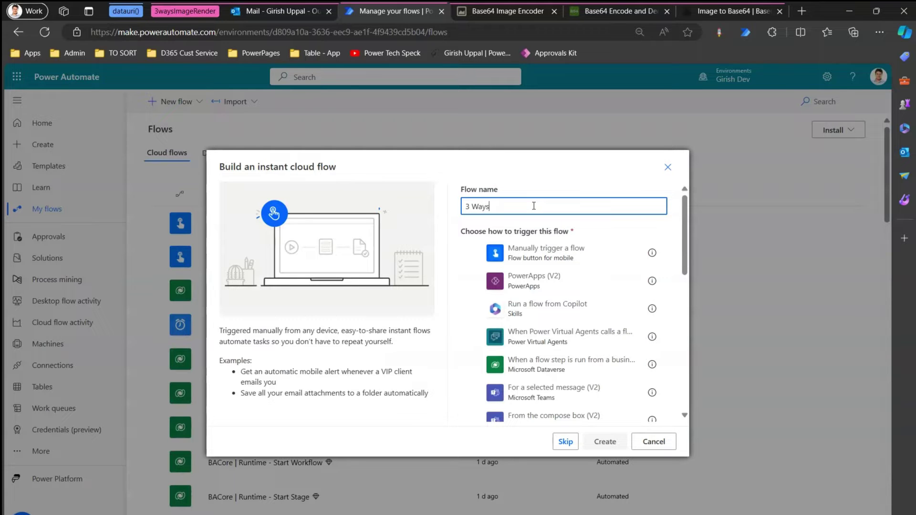
click(535, 263)
click(612, 444)
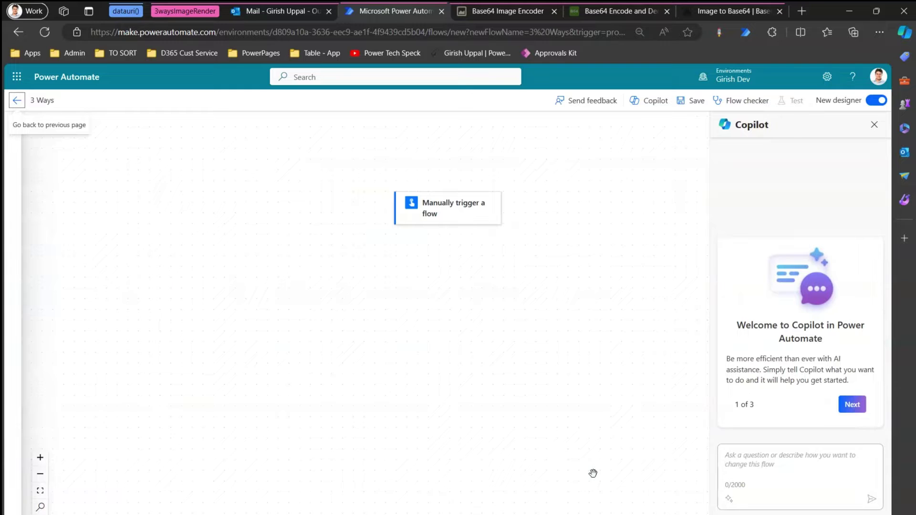
click(877, 100)
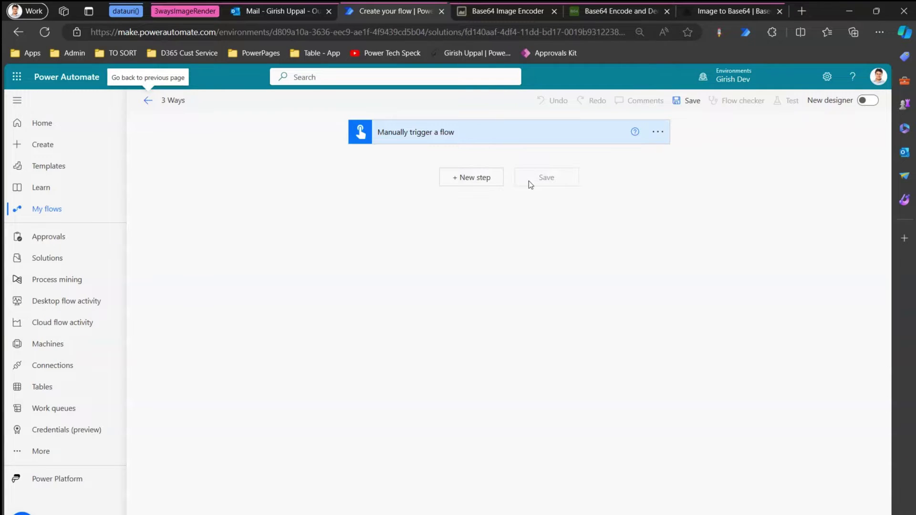
click(459, 179)
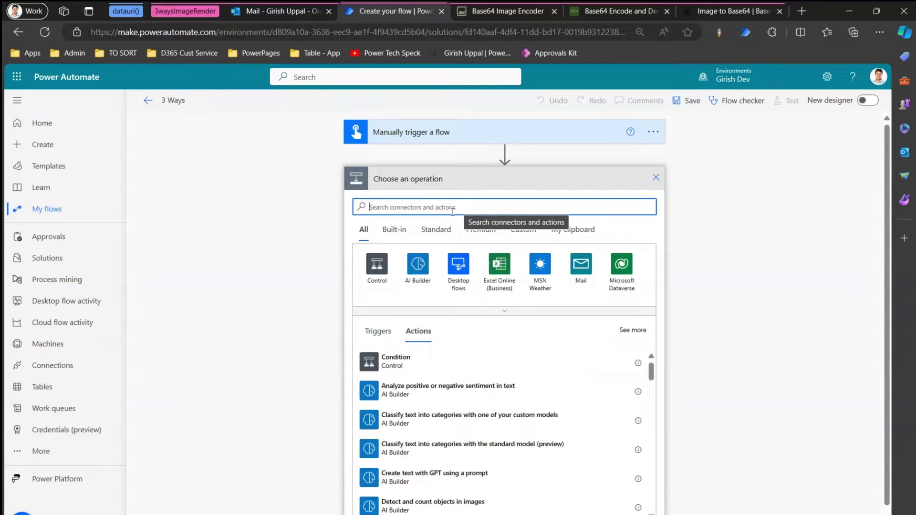
Add the OneDrive for Business 'Get file content' action below the manual trigger.
text(onedrive)
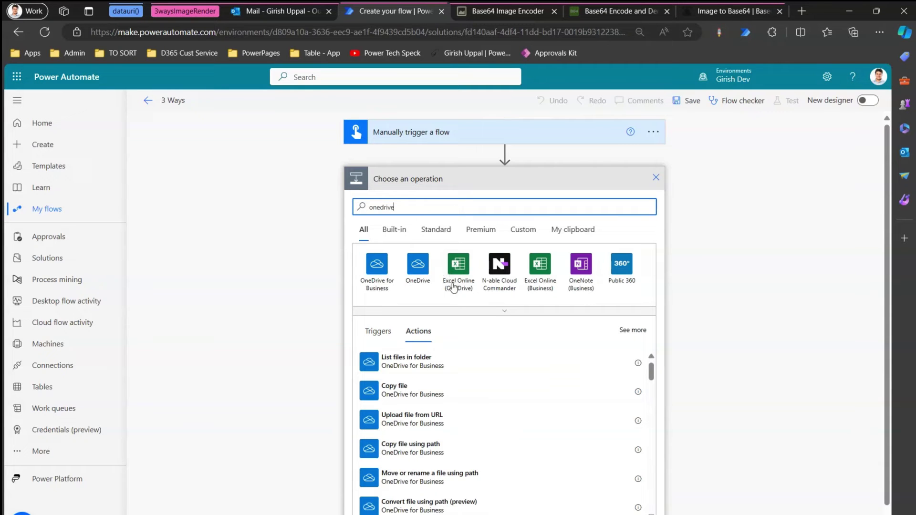
click(376, 267)
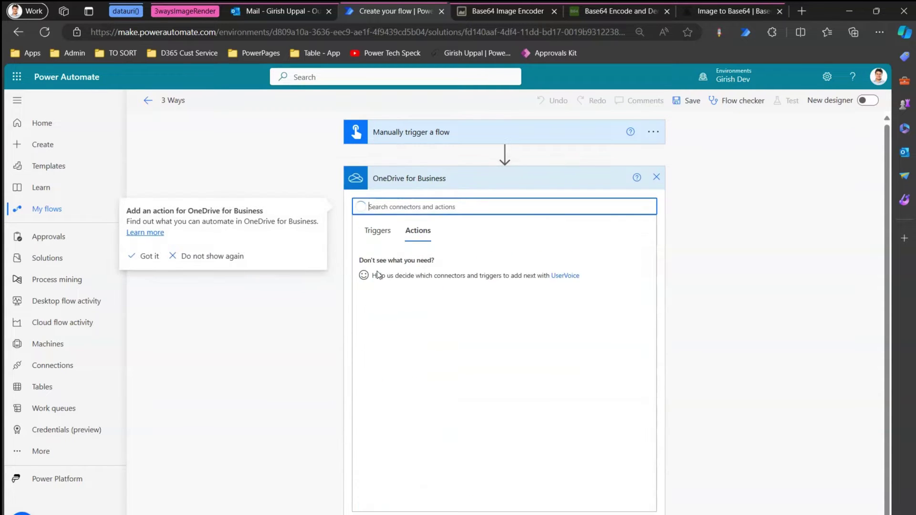
scroll(651, 334, down, 5)
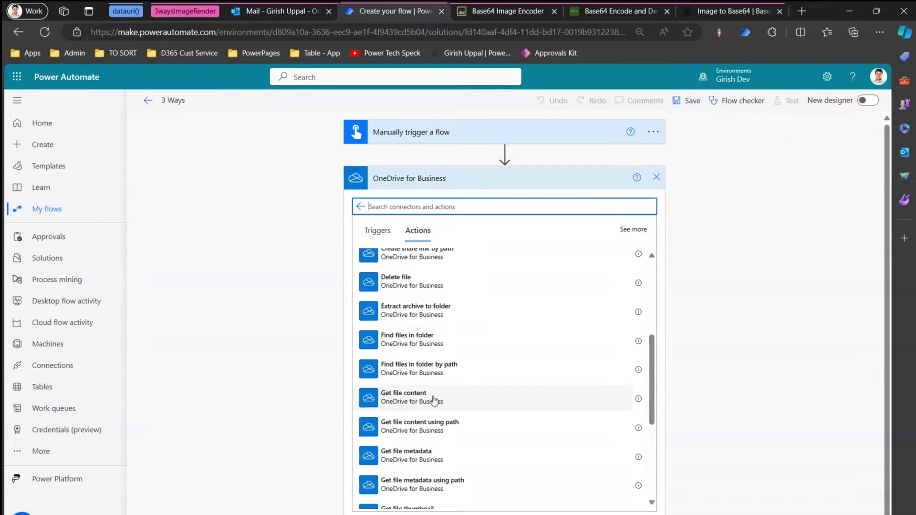
click(404, 400)
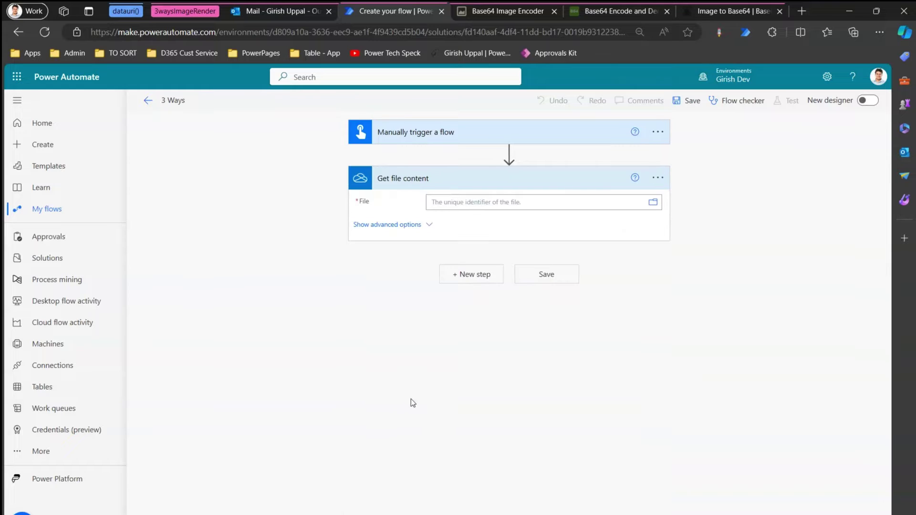
Open OneDrive from the Apps bookmarks in a new tab and show My files.
click(802, 12)
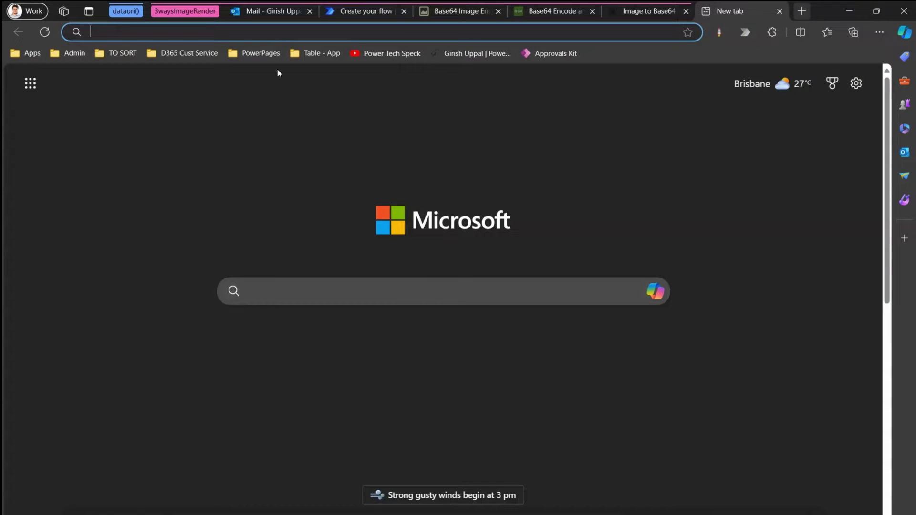
click(35, 53)
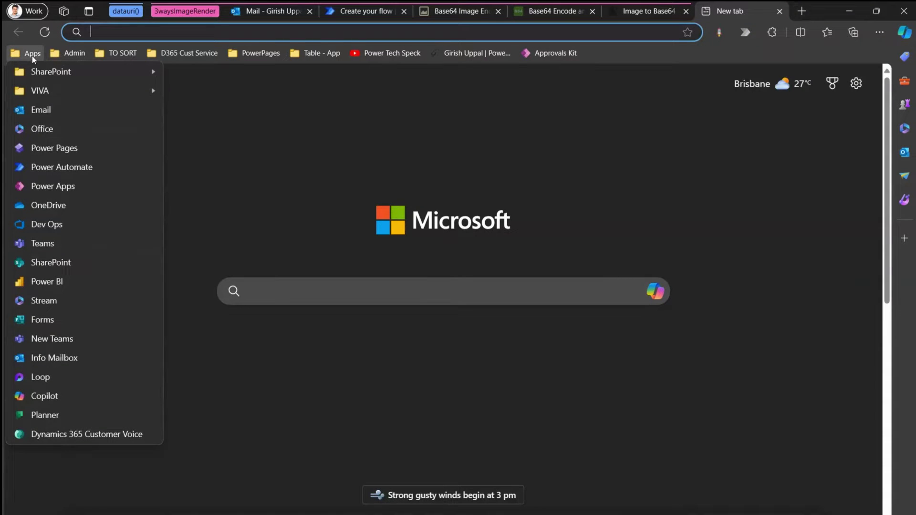
click(50, 210)
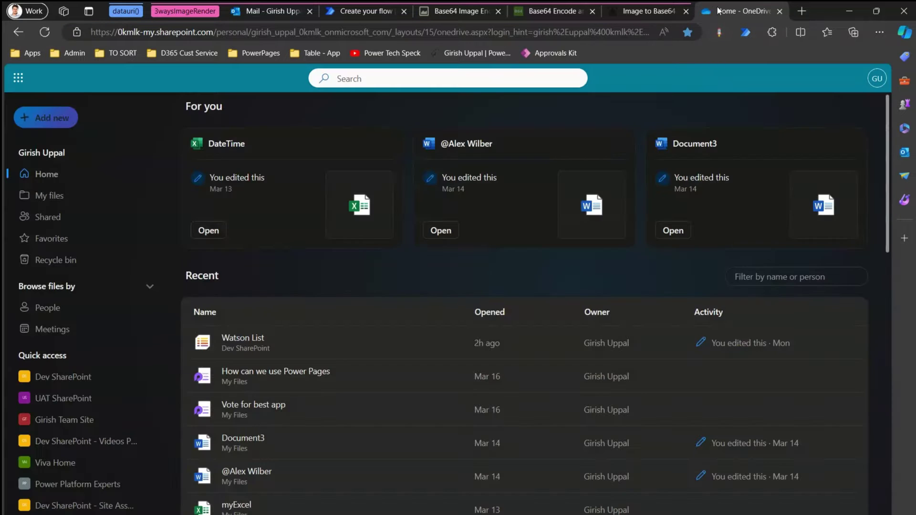
drag(718, 11, 436, 13)
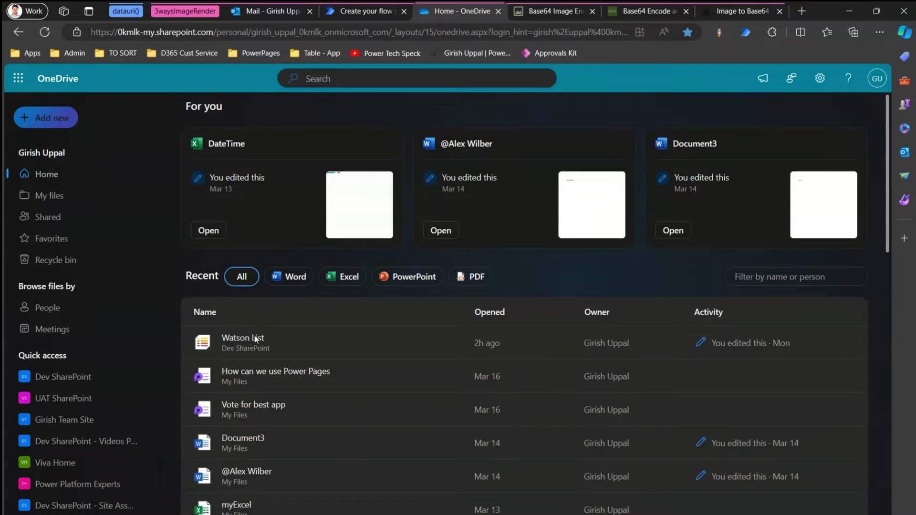
click(52, 197)
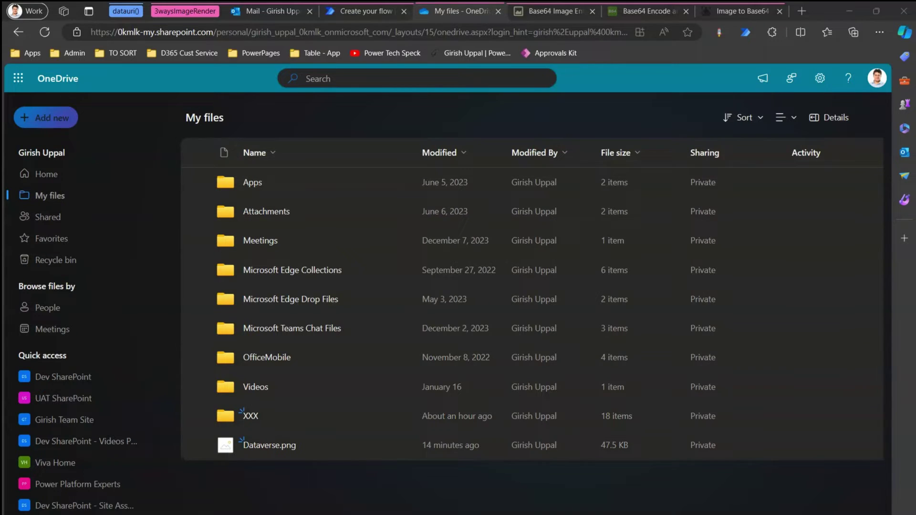
key(alt+Tab)
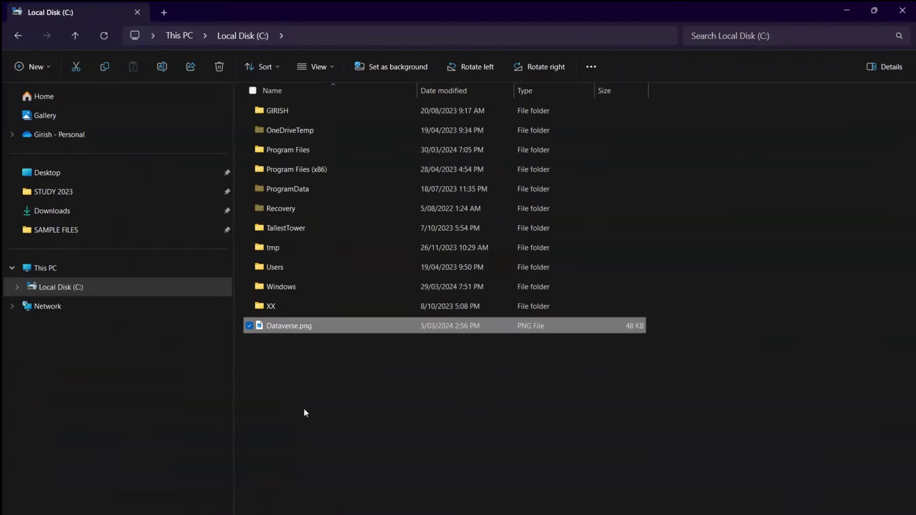
Preview the local Dataverse.png in Photos, close it, and minimize File Explorer.
double_click(313, 330)
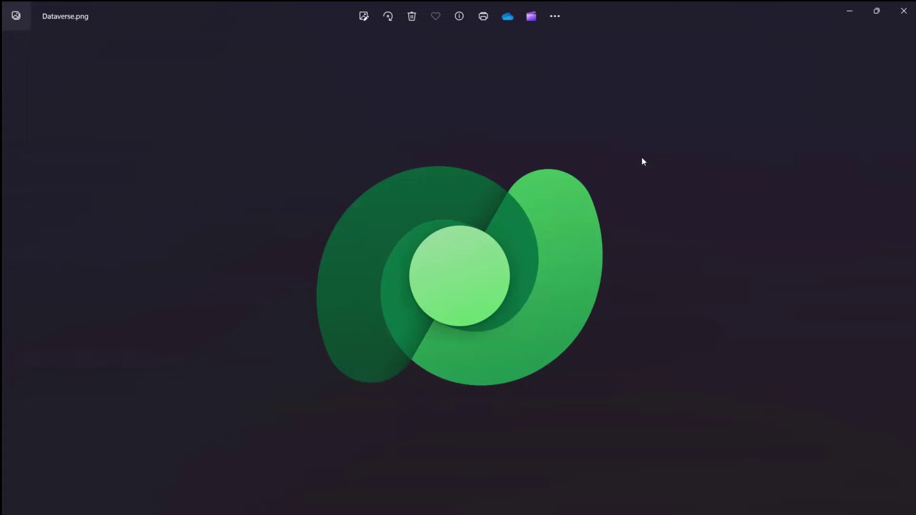
click(905, 14)
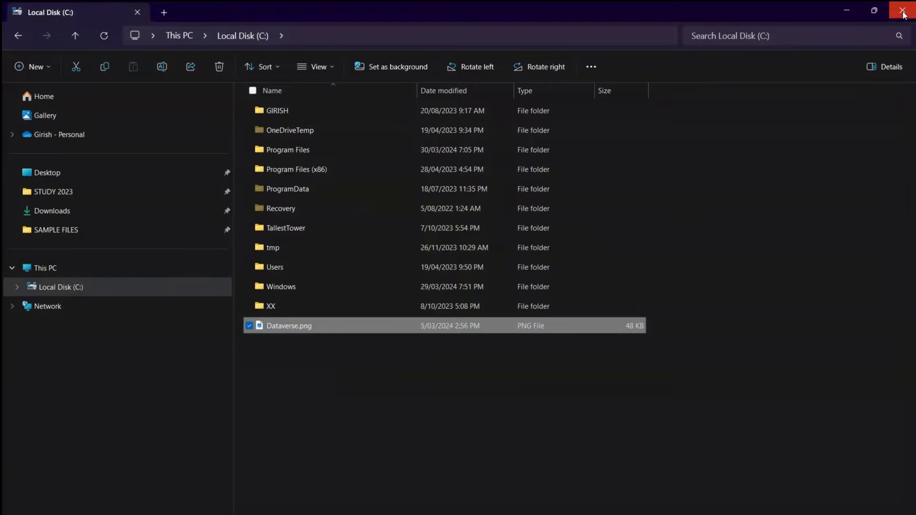
click(848, 10)
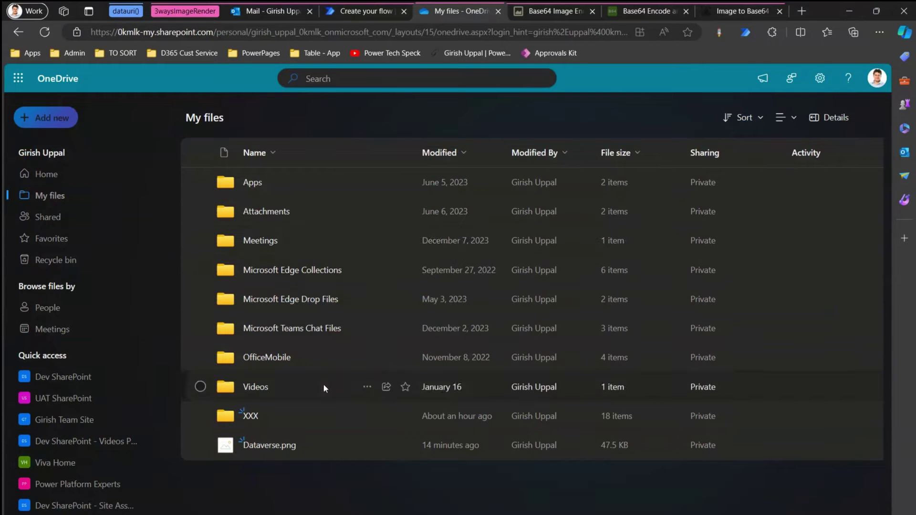
Set the Get file content File field to /Dataverse.png from the OneDrive root.
click(358, 11)
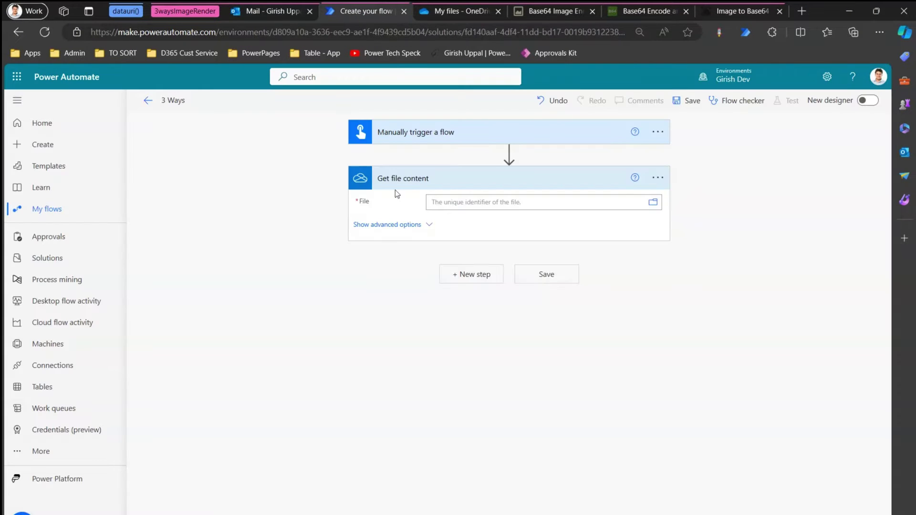
click(654, 203)
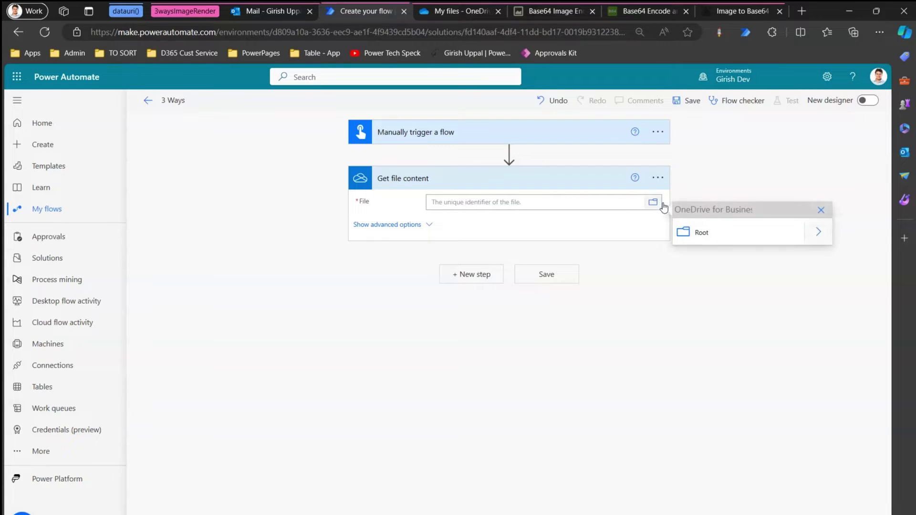
click(818, 233)
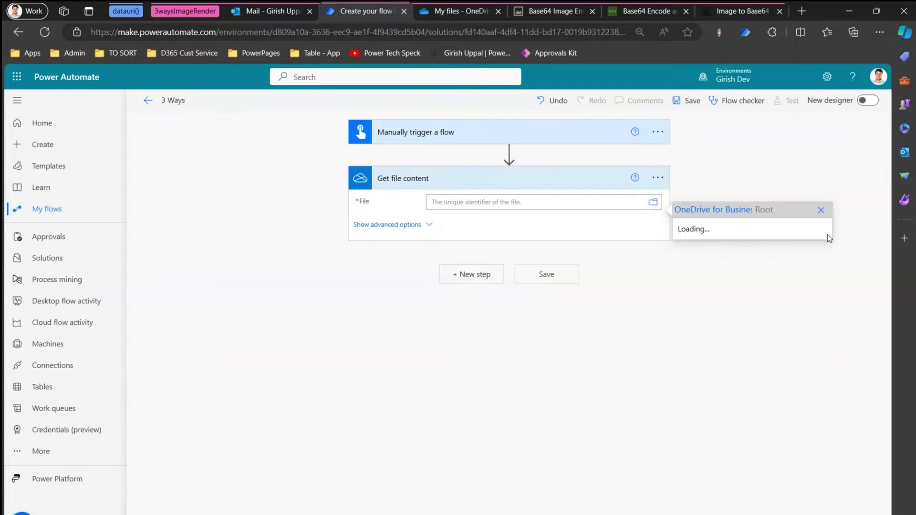
scroll(811, 334, down, 2)
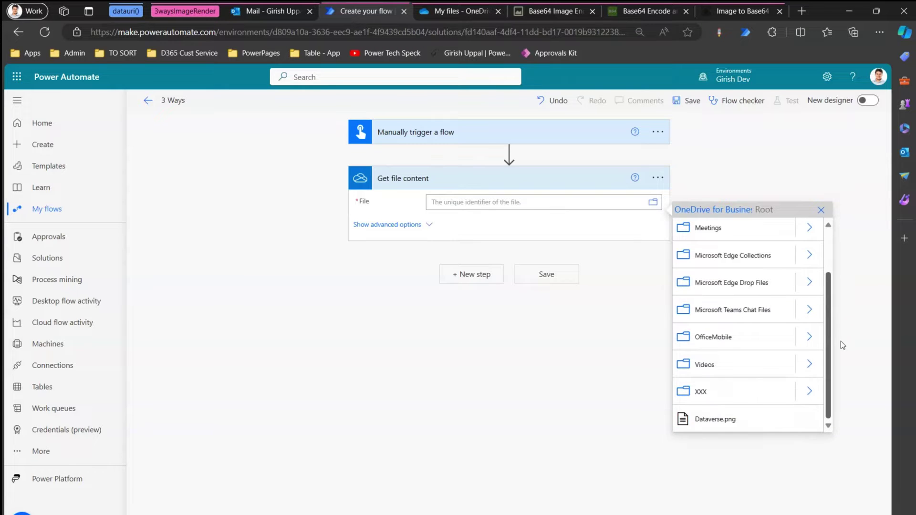
click(733, 421)
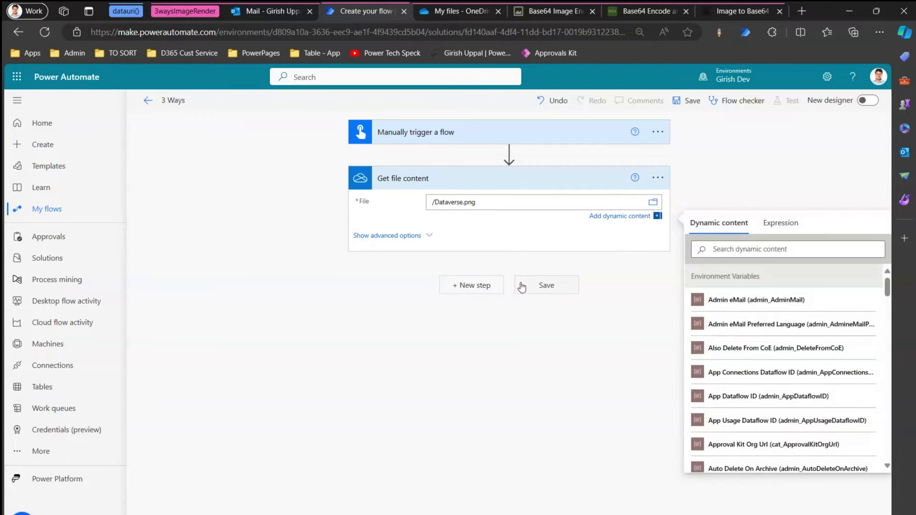
click(477, 285)
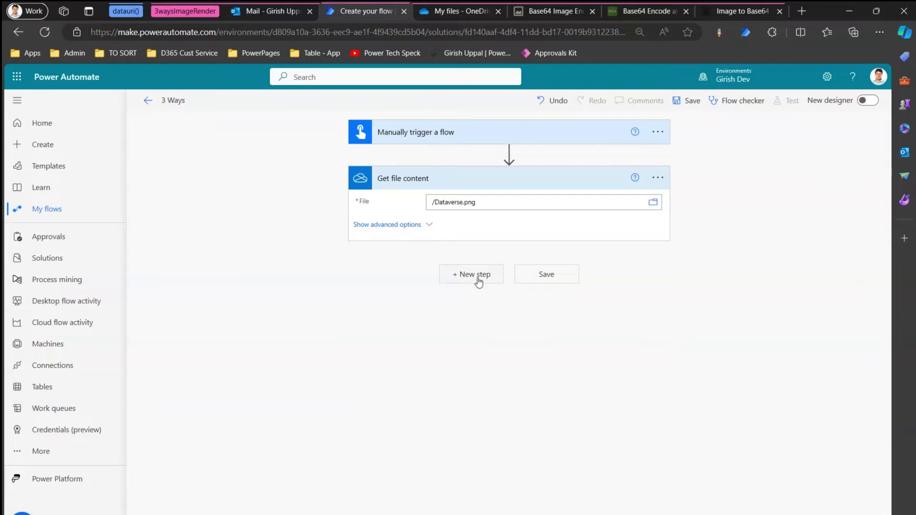
Add a Data Operation Compose action after Get file content.
text(compo)
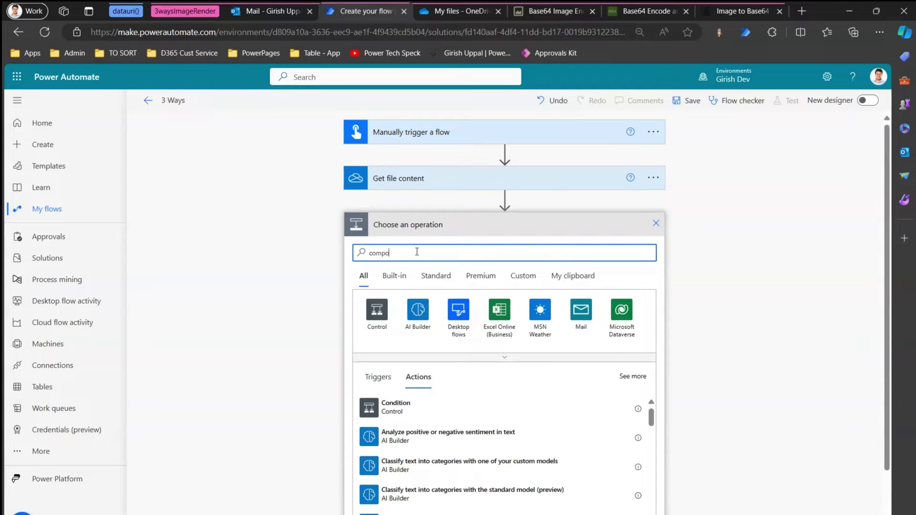
text(se)
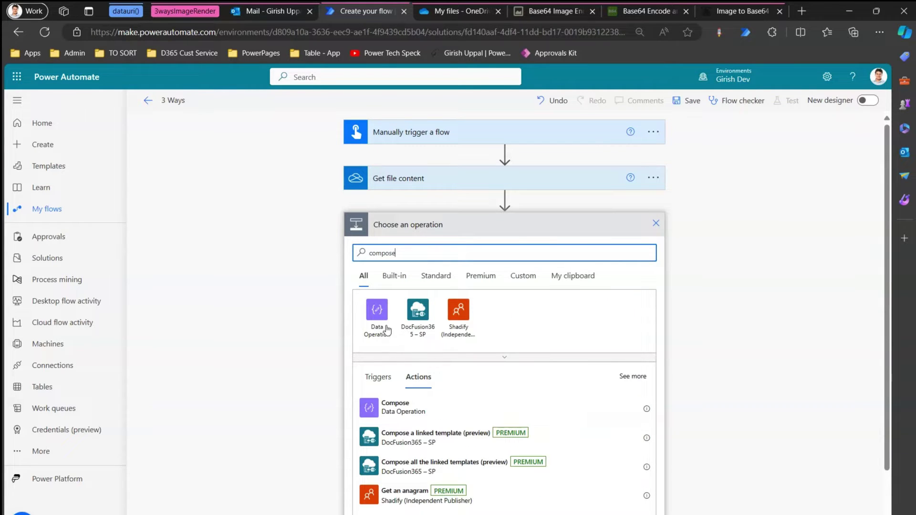
click(388, 410)
click(597, 247)
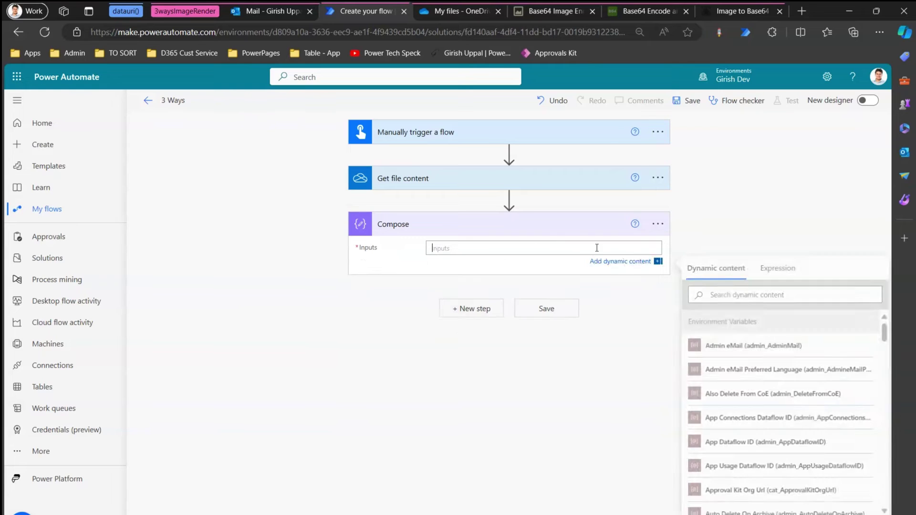
click(778, 268)
text(data)
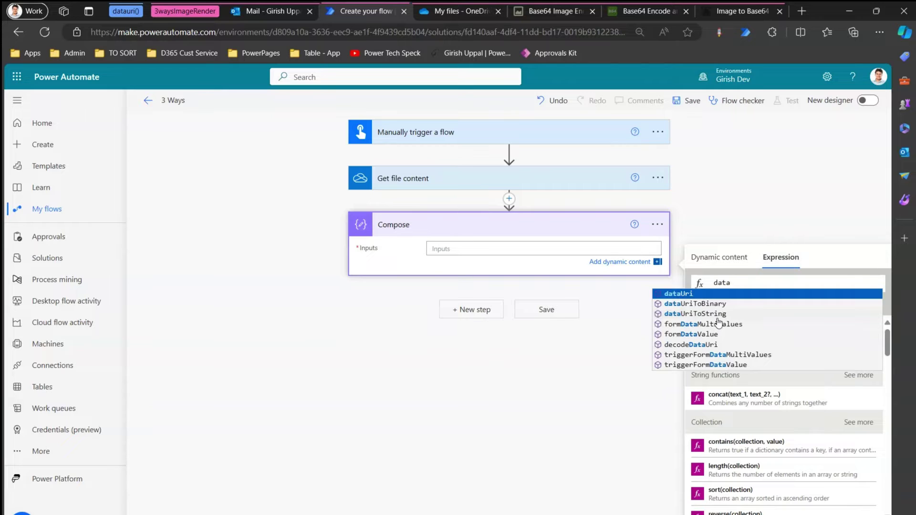
key(Return)
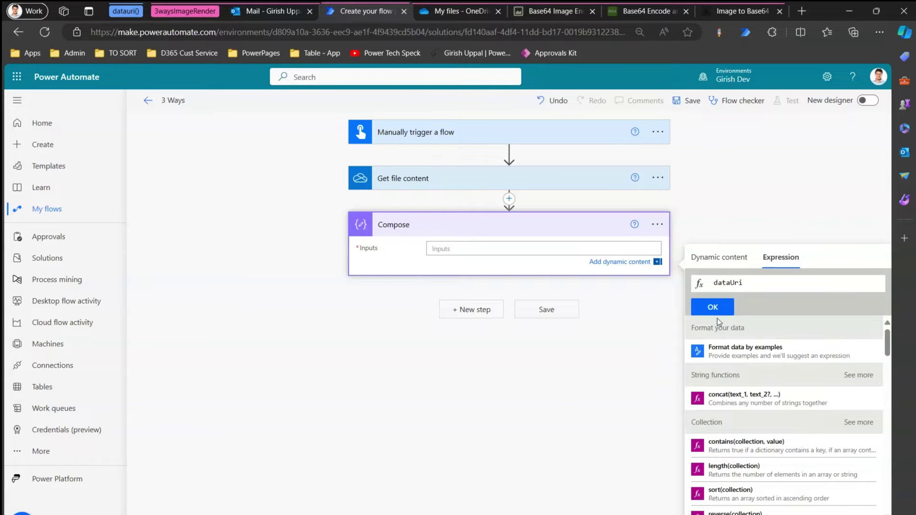
click(748, 160)
click(616, 248)
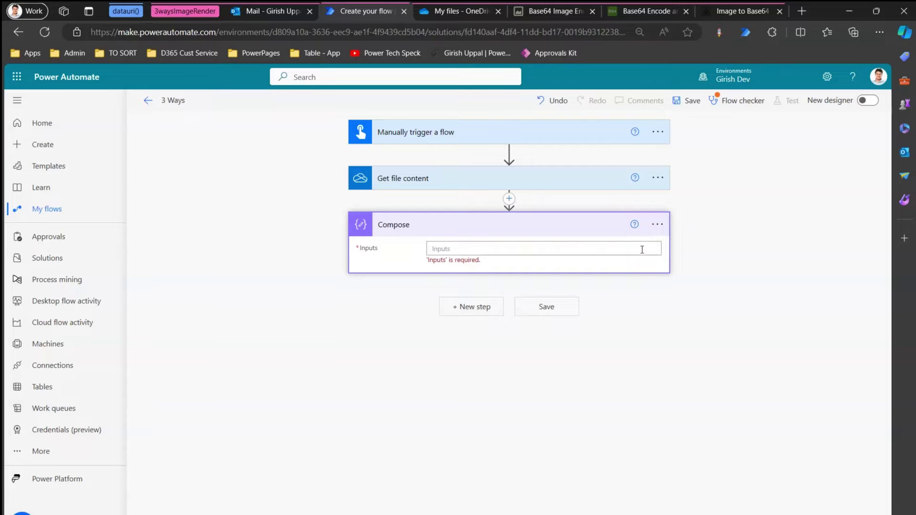
Set Compose Inputs to a dataUri() expression over Get file content's File Content.
click(443, 248)
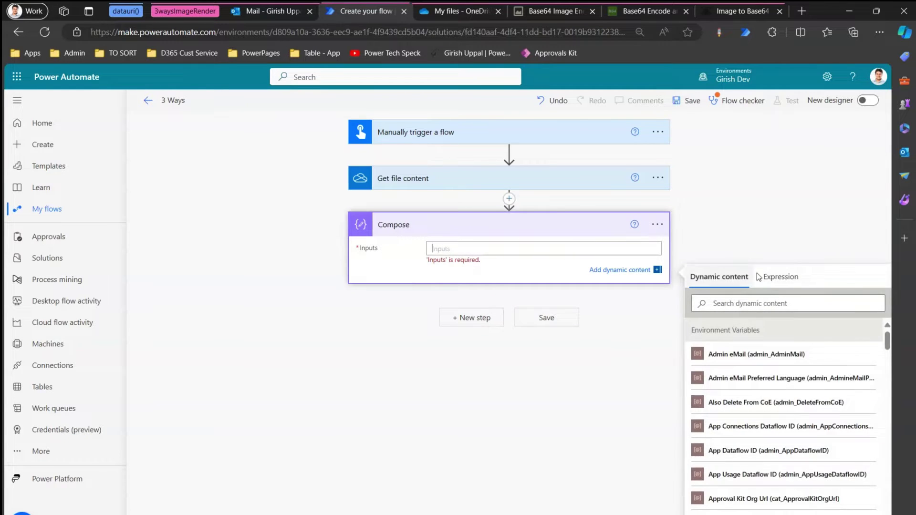
click(781, 277)
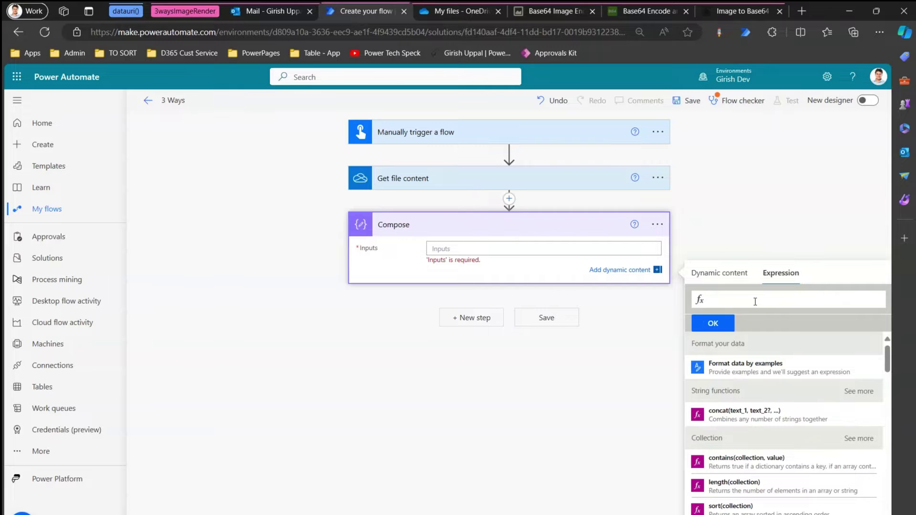
text(data)
key(Return)
text(()
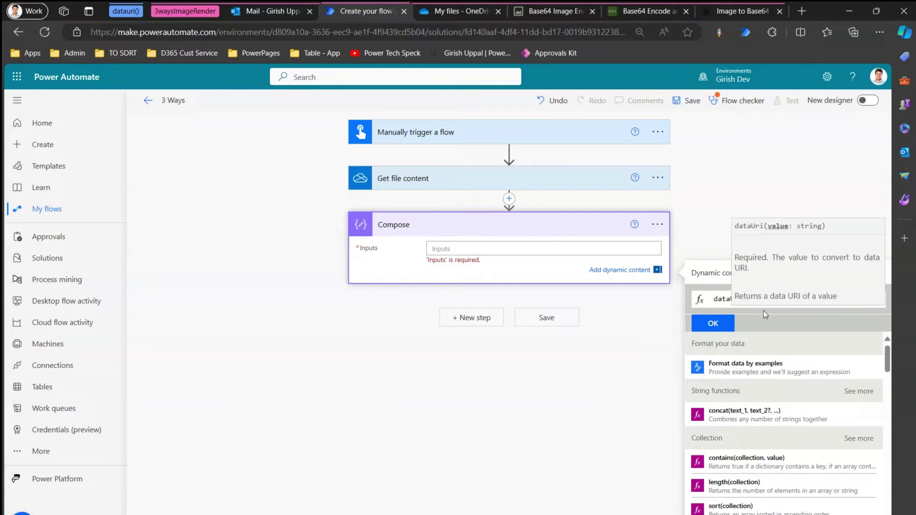
click(748, 299)
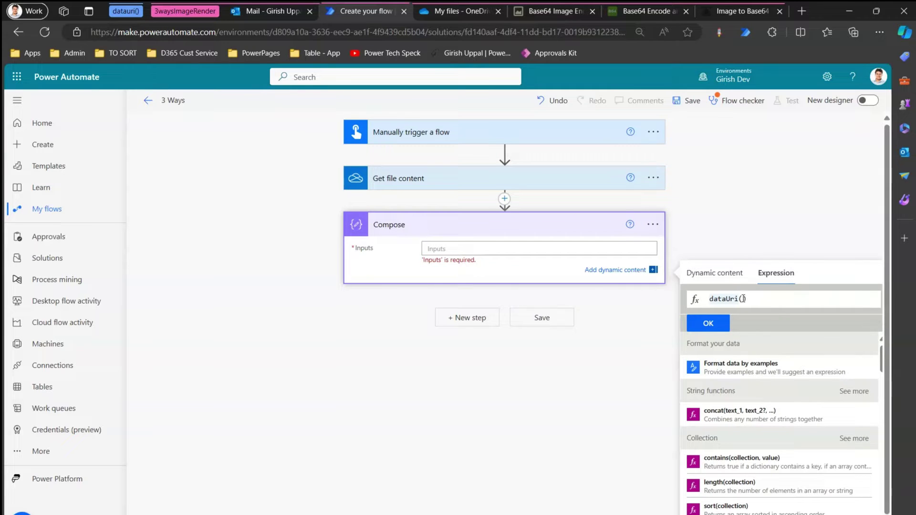
click(720, 275)
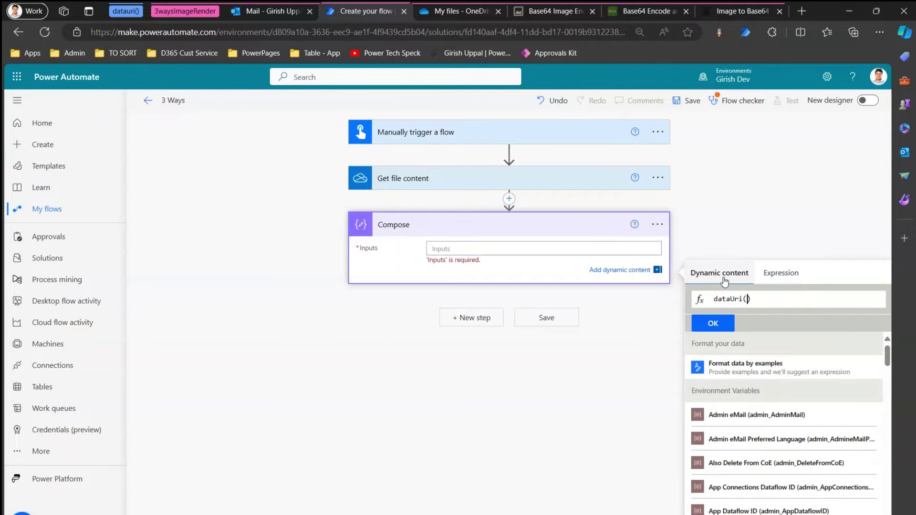
scroll(783, 420, down, 10)
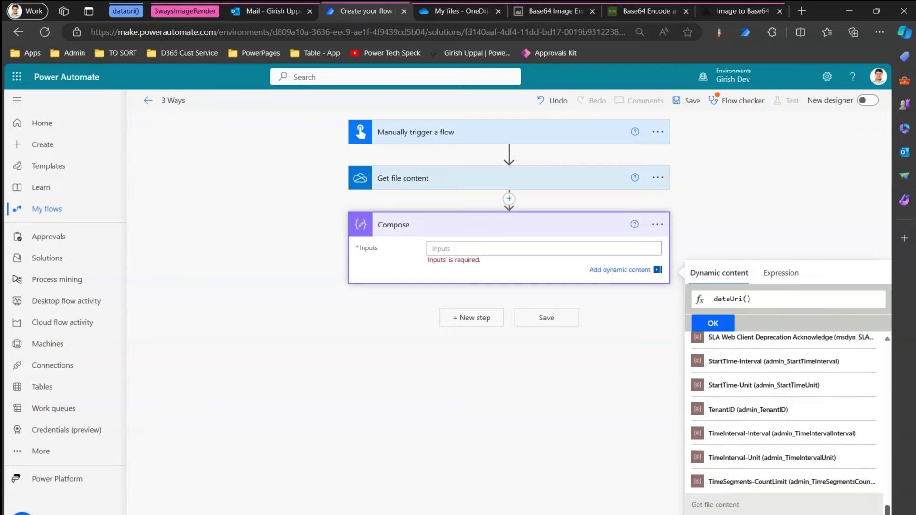
text(outputs('Get_file_content')?['body'])
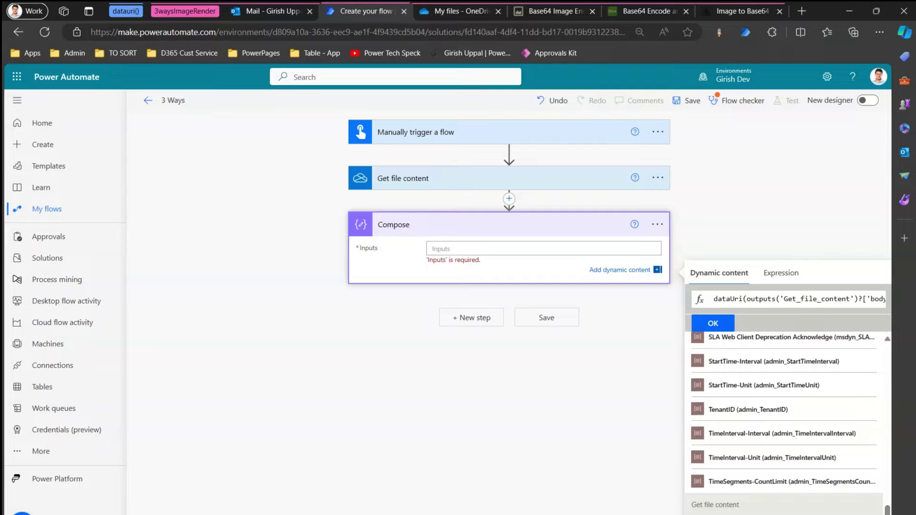
click(713, 323)
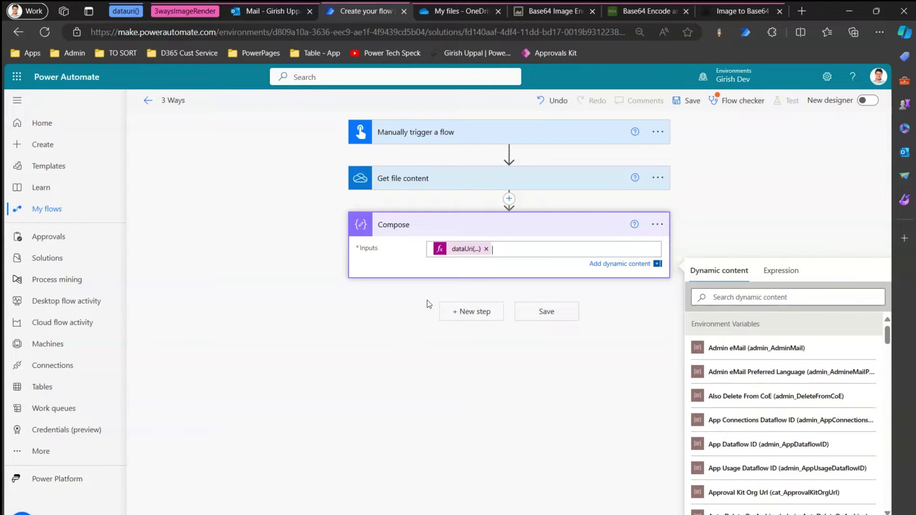
Save the 3 Ways flow and start a manual test run.
click(535, 313)
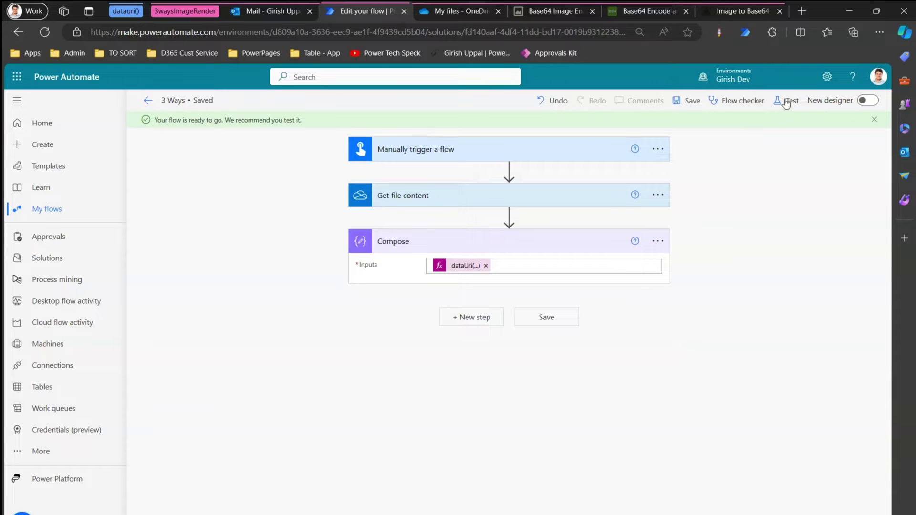
click(786, 101)
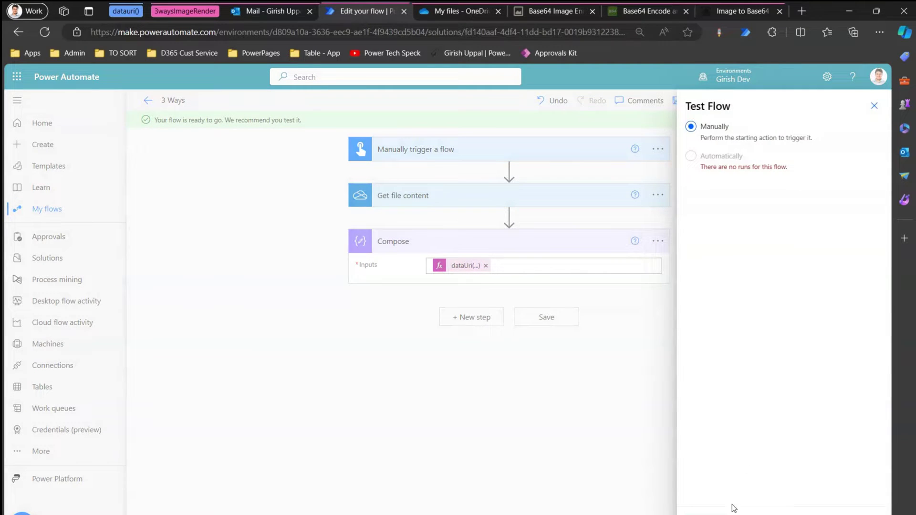
key(Return)
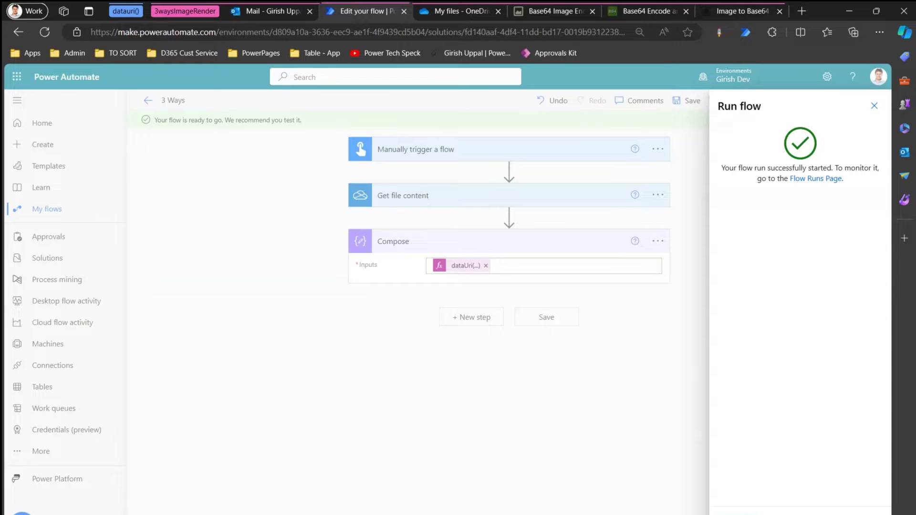
click(736, 513)
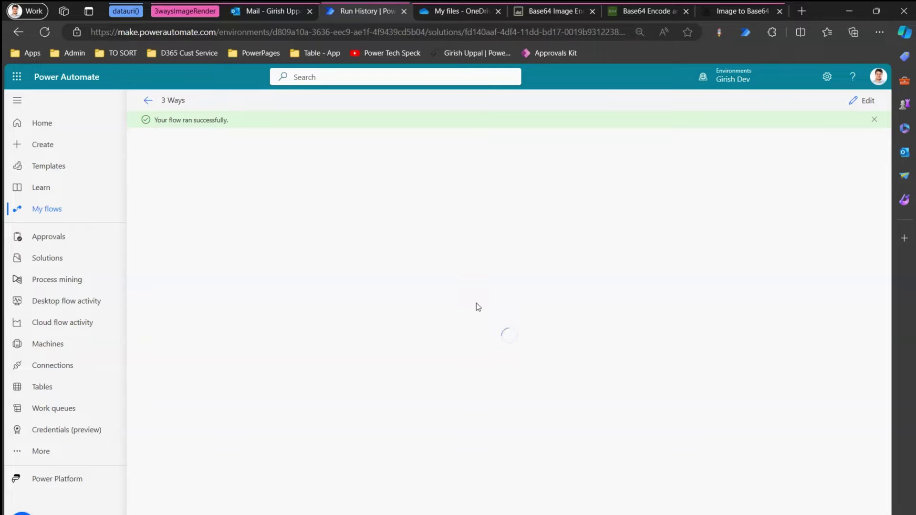
Copy the Compose step's raw base64 PNG data URI output from the run.
click(454, 255)
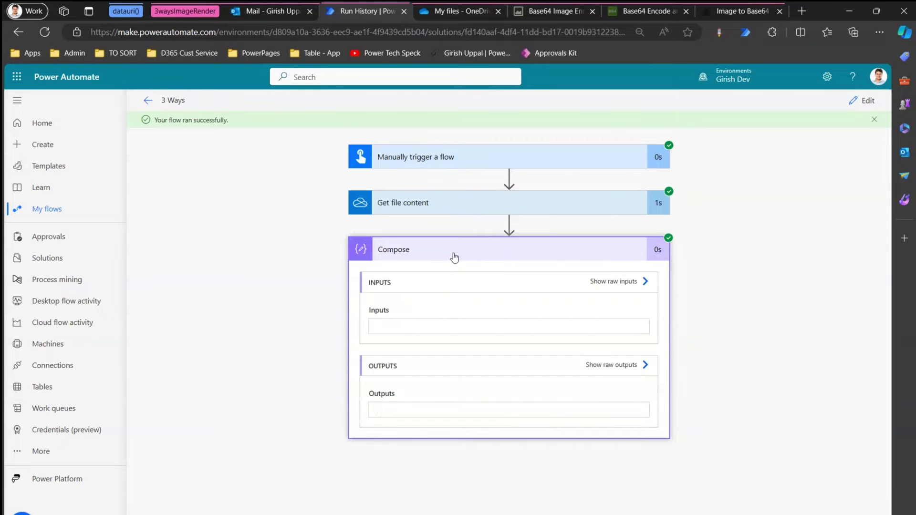
click(623, 365)
triple_click(618, 135)
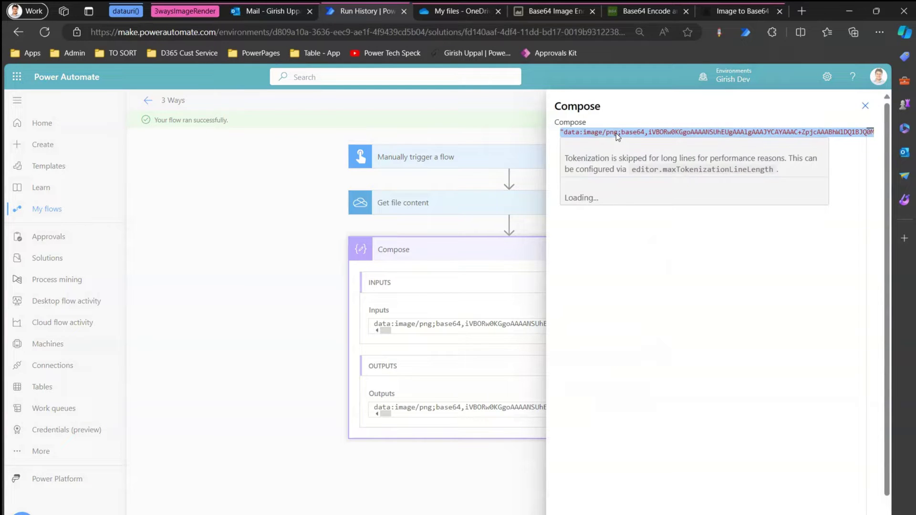
key(ctrl+c)
key(alt+Tab)
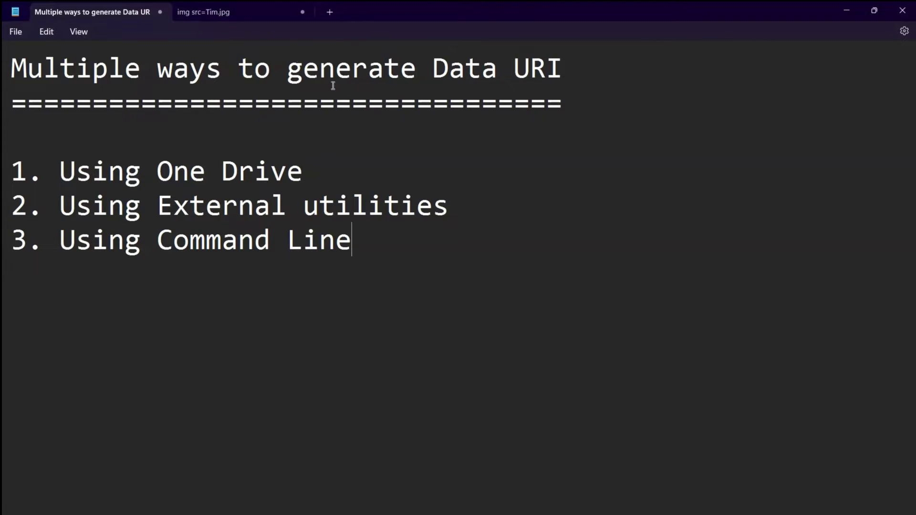
Paste the copied data:image/png;base64 string into a new Notepad tab and zoom out to review it.
click(329, 13)
key(ctrl+v)
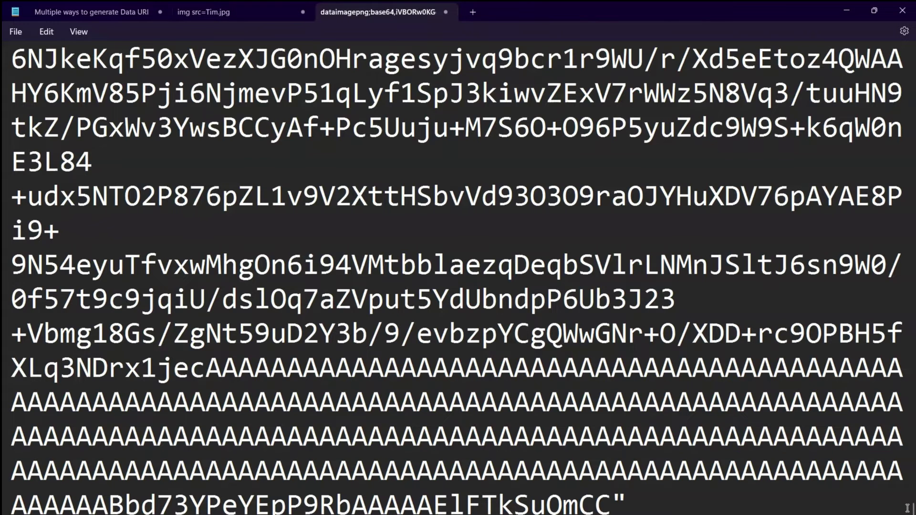
drag(912, 509, 912, 53)
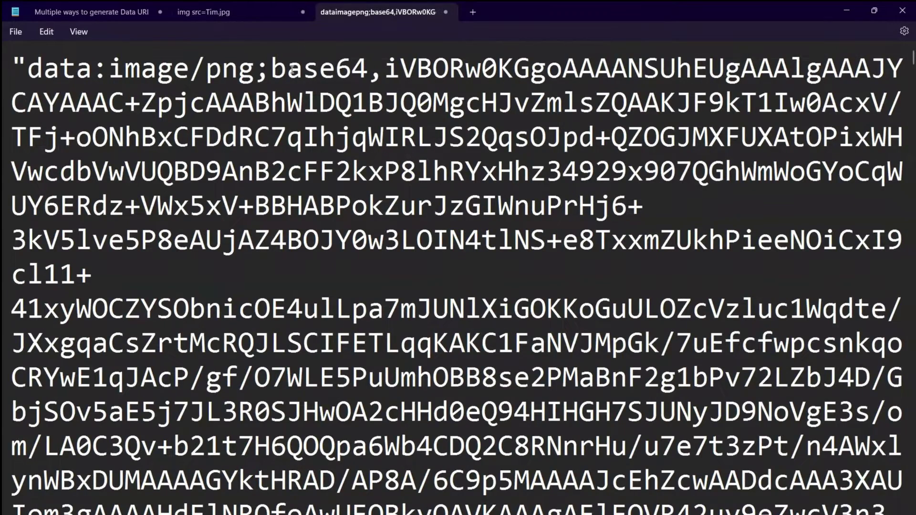
click(462, 112)
key(ctrl+minus)
key(ctrl+minus)
key(ctrl+minus)
key(ctrl+minus)
key(ctrl+minus)
key(ctrl+minus)
key(ctrl+minus)
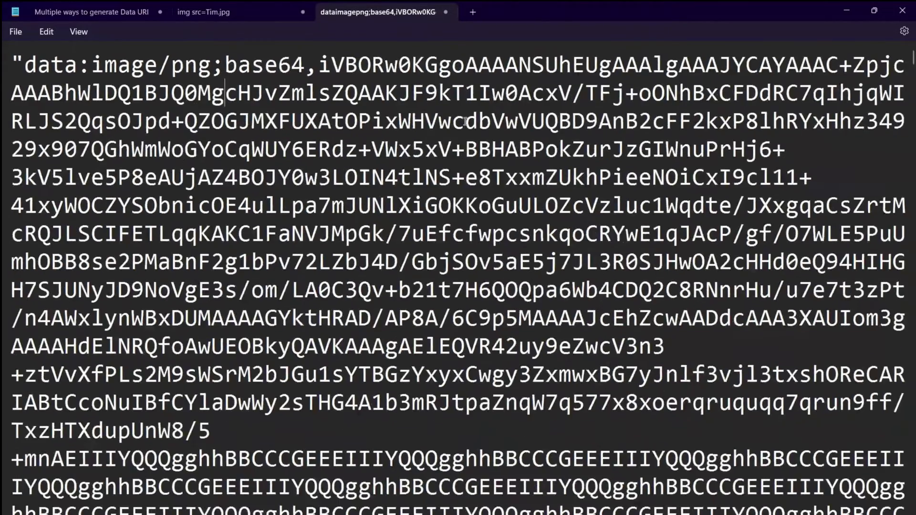
key(ctrl+plus)
key(ctrl+plus)
key(ctrl+plus)
key(ctrl+plus)
key(ctrl+minus)
key(ctrl+minus)
key(ctrl+minus)
key(ctrl+minus)
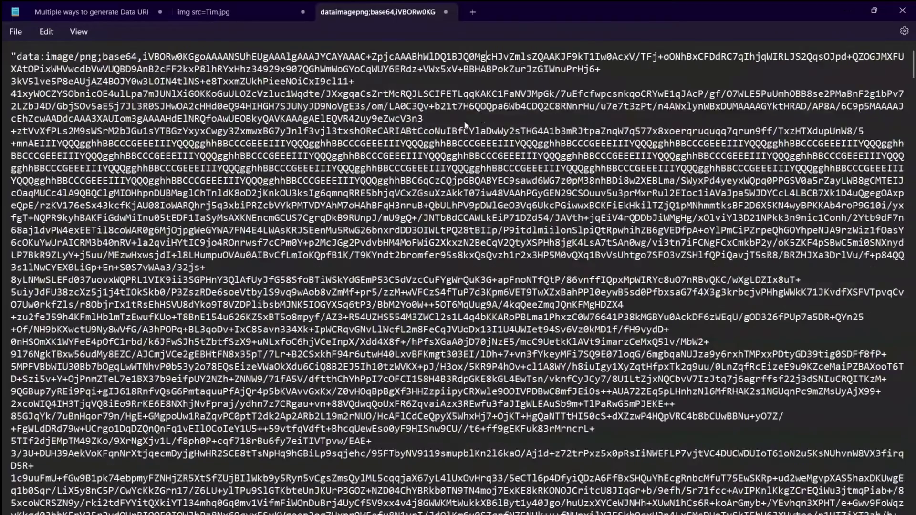
key(ctrl+plus)
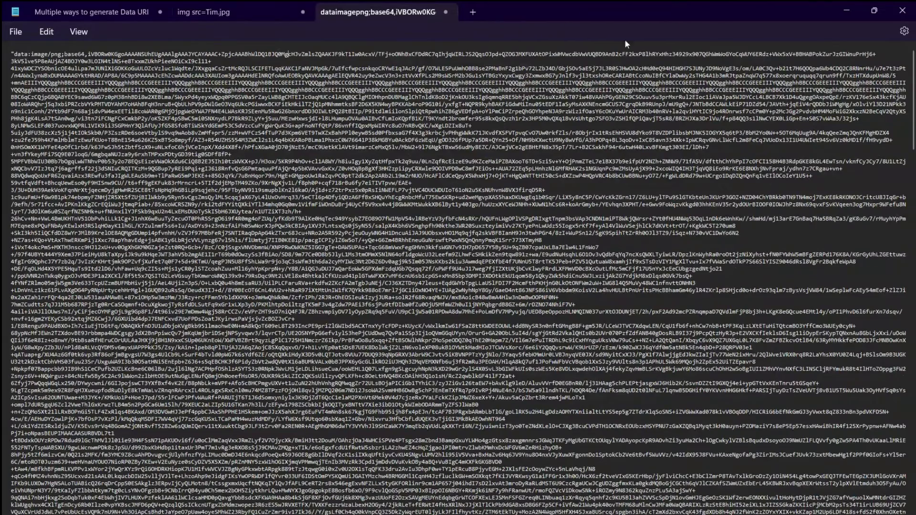
drag(913, 137, 911, 58)
In the 'img src=Tim.jpg' notes, select the quoted data:image/jpeg;base64 placeholder in the fourth img tag.
click(204, 12)
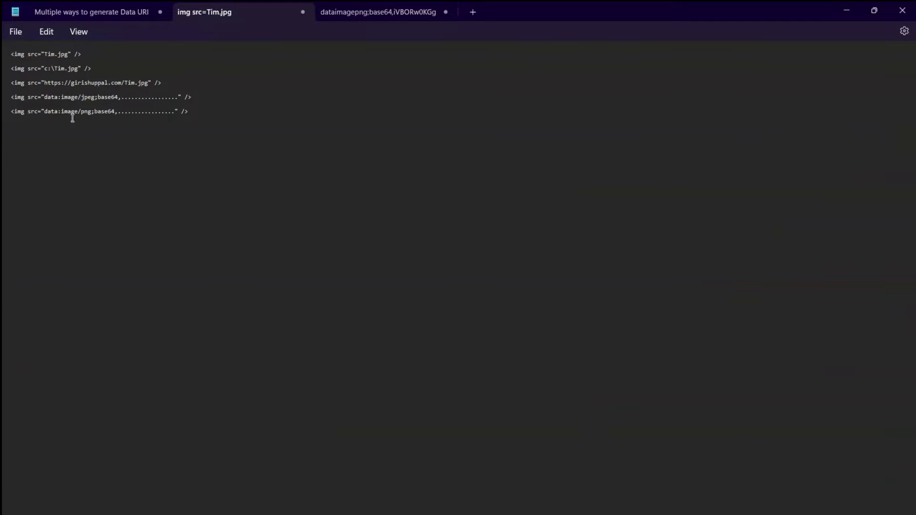
scroll(152, 197, up, 7)
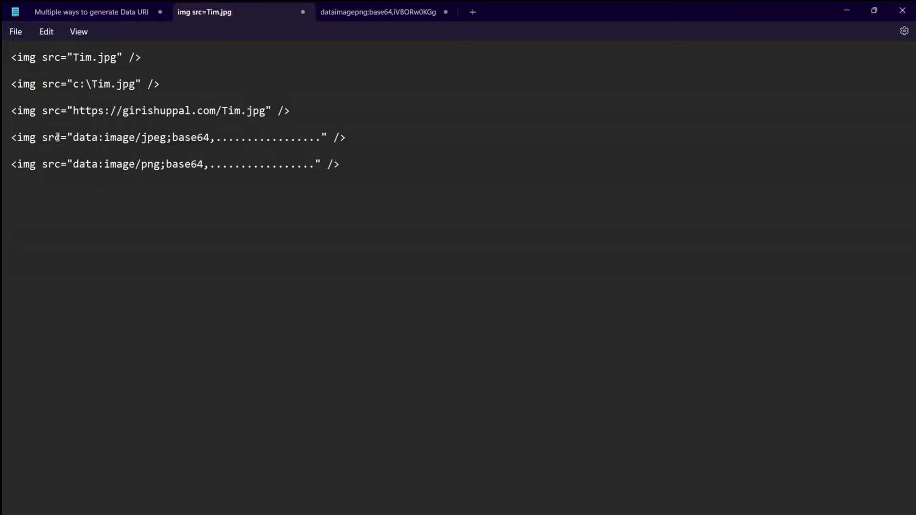
drag(67, 137, 332, 139)
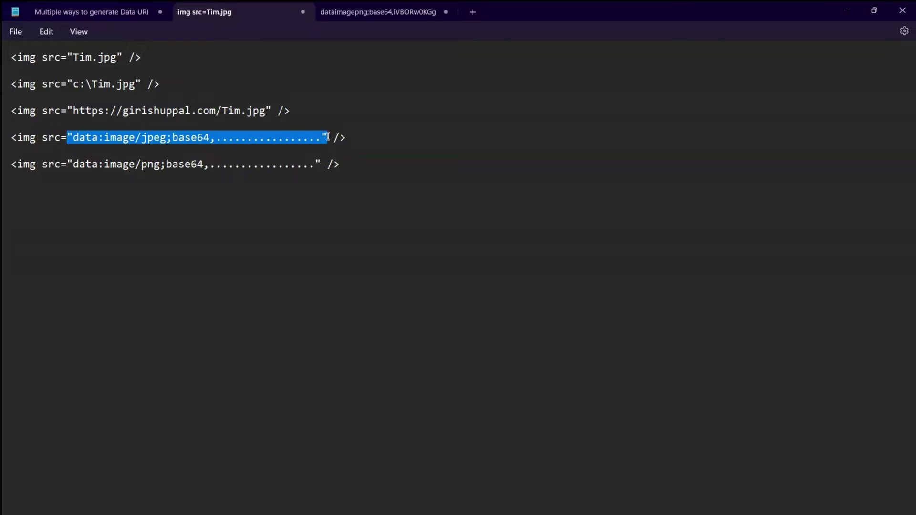